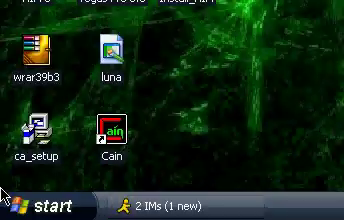
# Step: Launch Internet Explorer from the Start menu's programs list
pyautogui.click(10, 200)
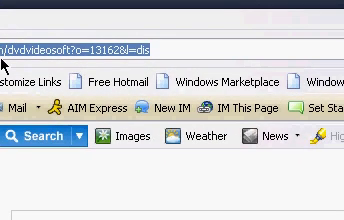
pyautogui.write('g')
# Step: Go to Google and search for 'Cain & abel download'
pyautogui.press('Return')
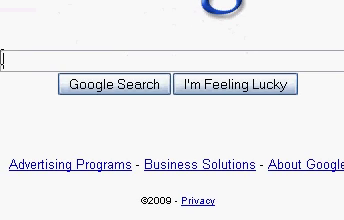
pyautogui.write('CAin&')
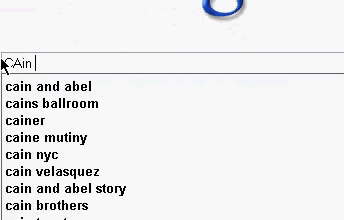
pyautogui.write(' a')
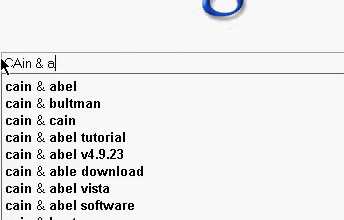
pyautogui.write('bel')
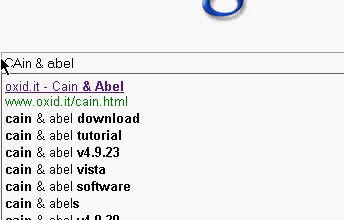
pyautogui.write(' download')
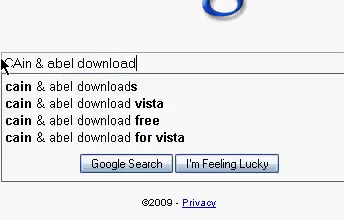
pyautogui.press('Return')
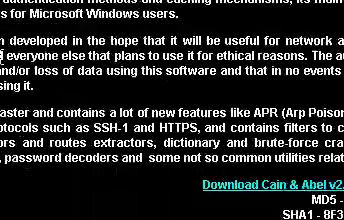
pyautogui.scroll(-3, 5, 66)
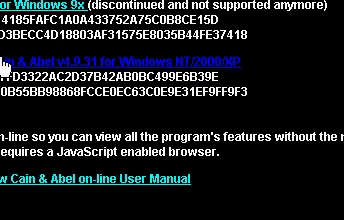
# Step: Choose 'Download Cain & Abel v4.9.31 for Windows NT/2000/XP' on the oxid.it page
pyautogui.click(5, 66)
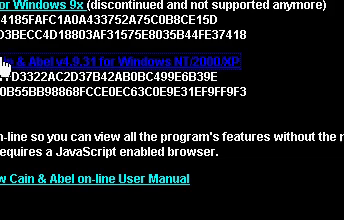